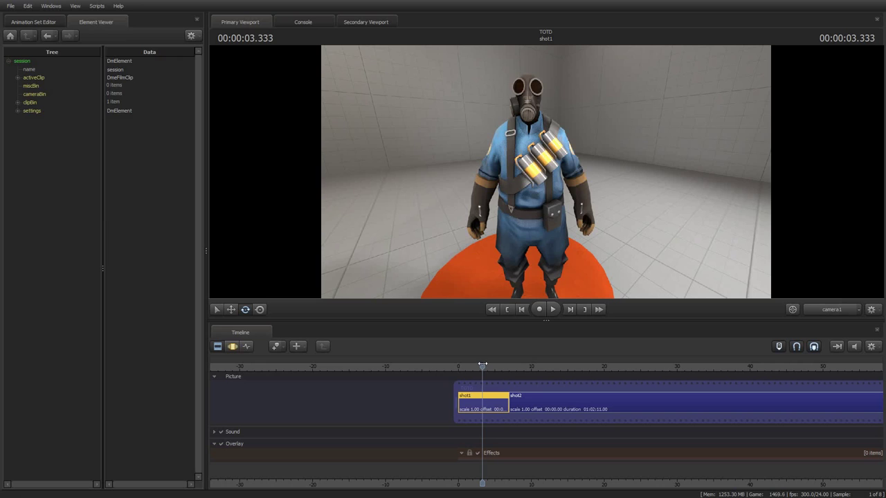
Scrub through shot1 and play the sequence from the start to examine the transition from shot1 into shot2
mouse_move(480, 367)
mouse_down()
mouse_move(574, 368)
mouse_move(483, 369)
mouse_up()
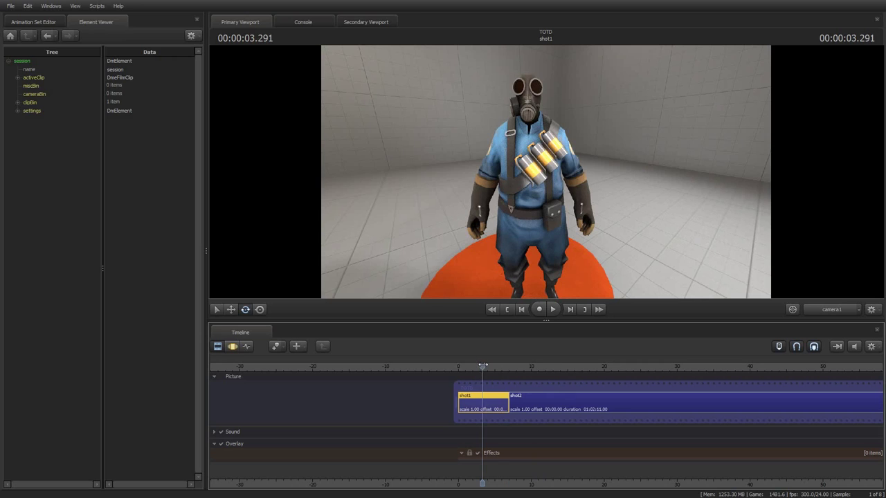
mouse_move(483, 366)
mouse_down()
mouse_move(570, 368)
mouse_move(478, 368)
mouse_up()
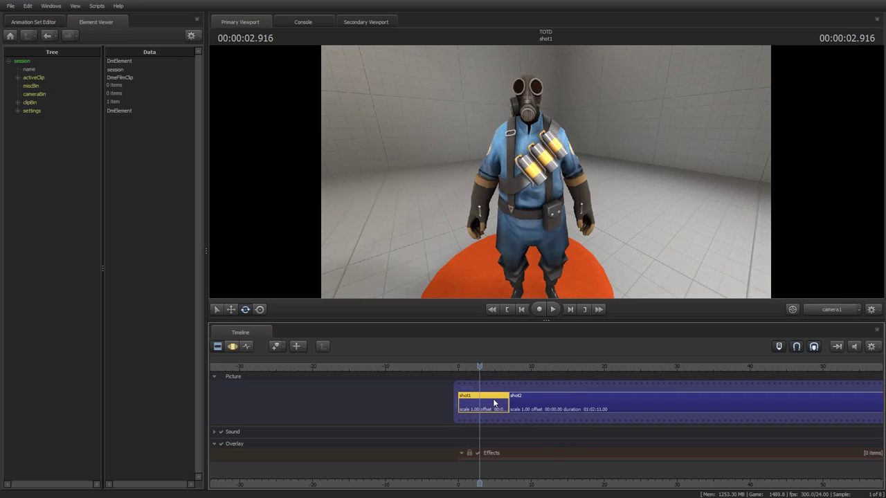
mouse_move(493, 403)
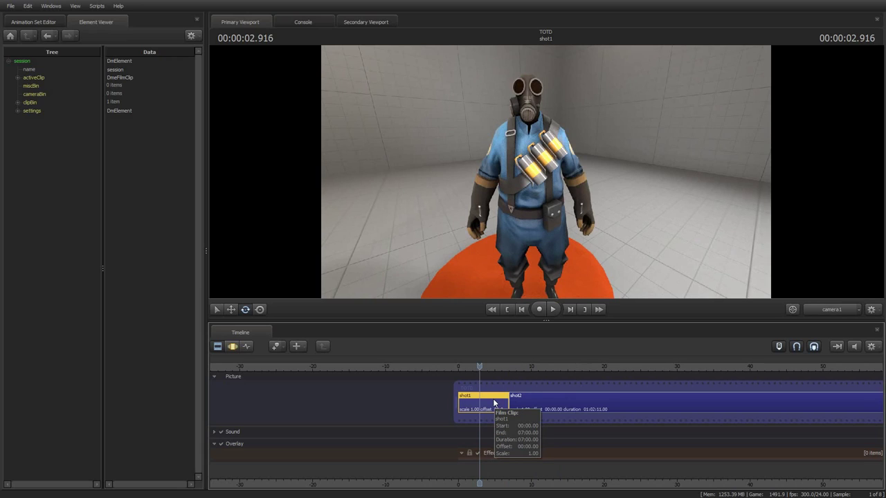
key(Home)
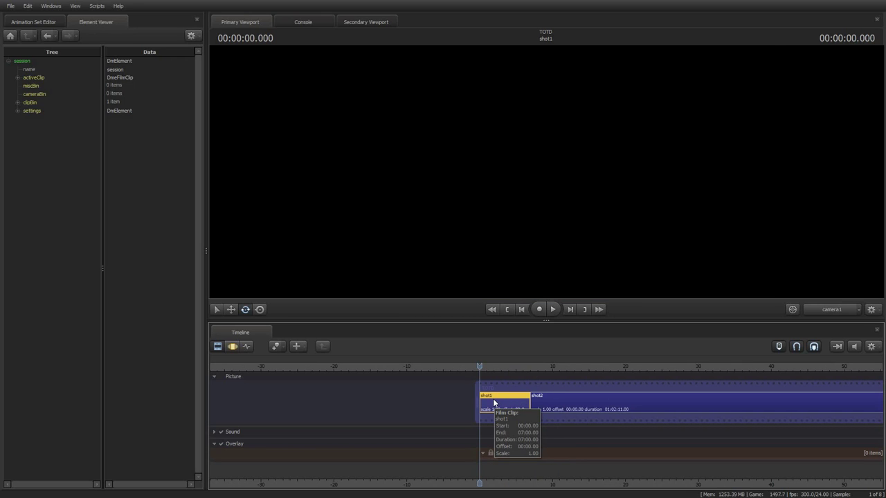
key(space)
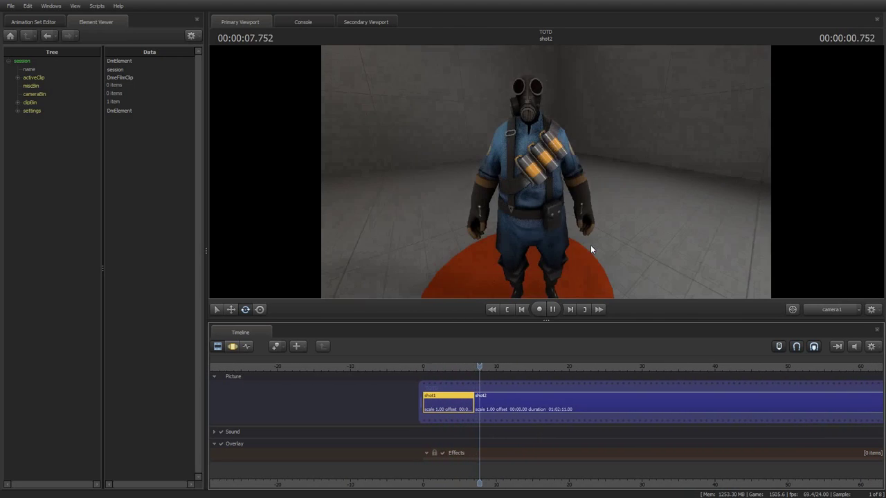
key(space)
drag(480, 367, 494, 366)
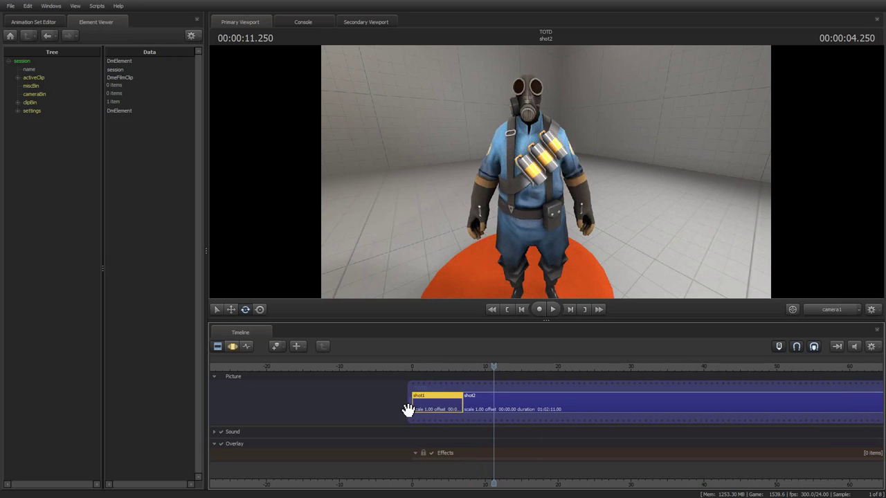
Extend the parent clip's end about 10 seconds past shot2 and replace the resulting gap with a slug
scroll(362, 425, down, 5)
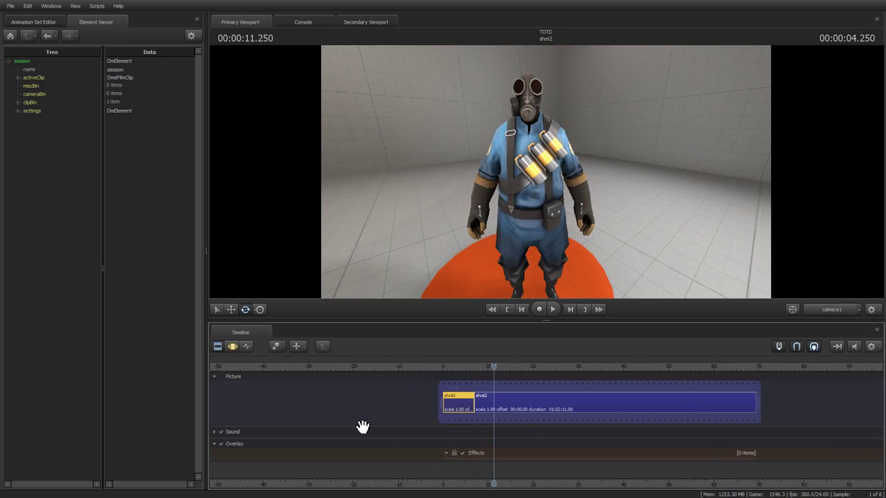
click(650, 407)
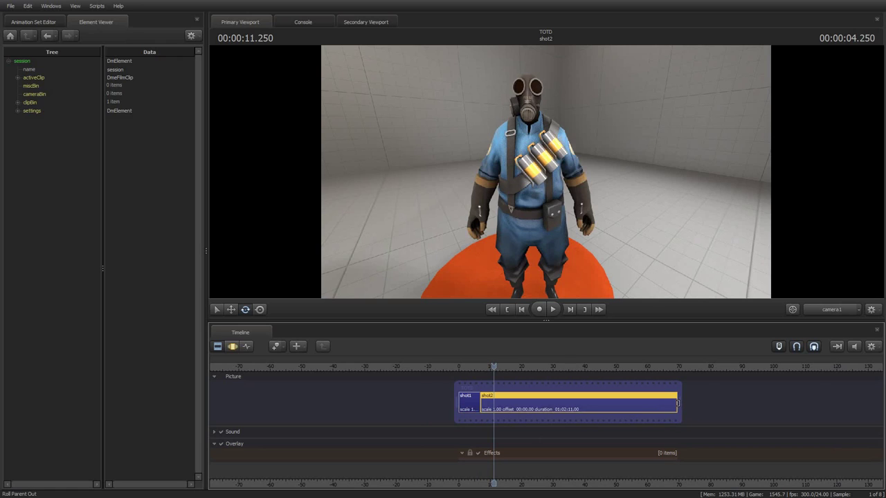
drag(677, 403, 709, 404)
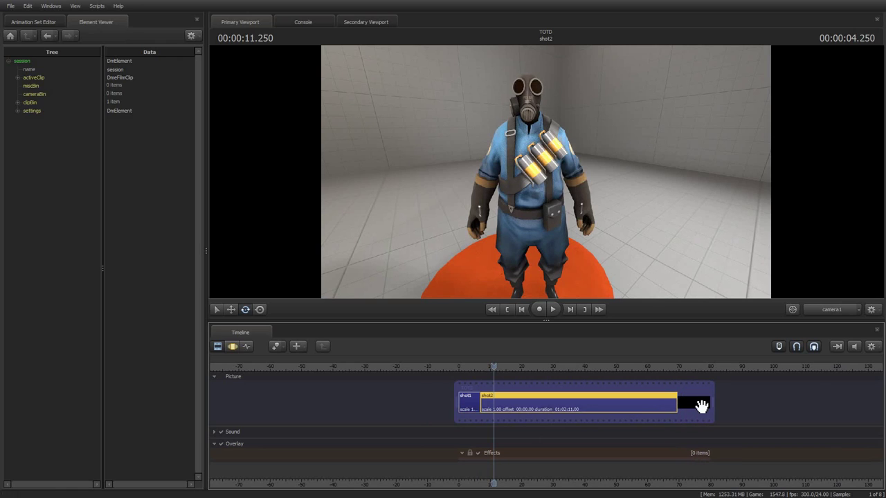
right_click(687, 407)
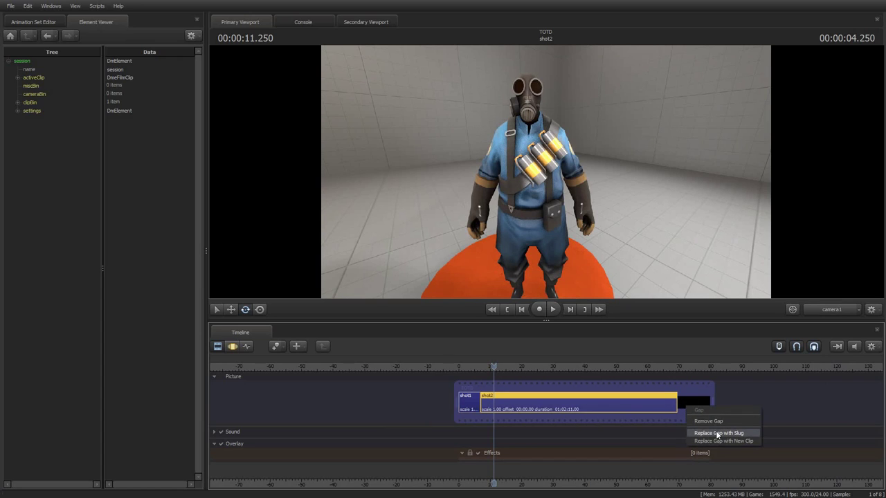
click(717, 433)
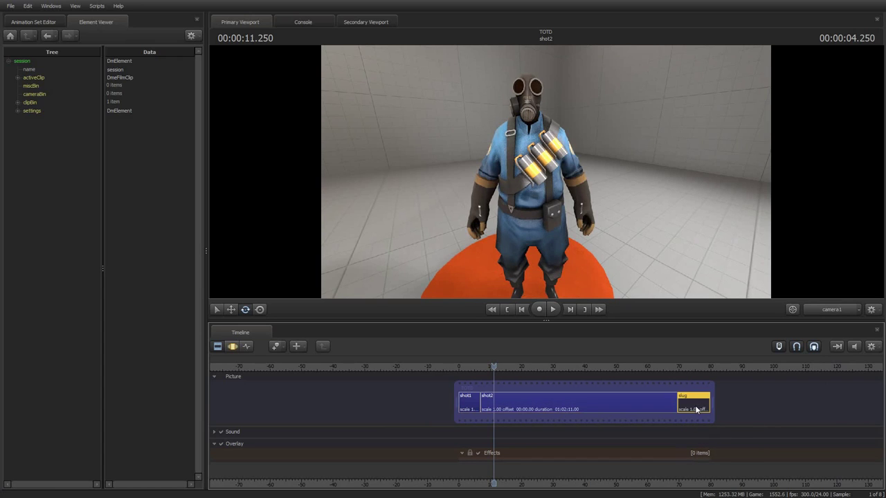
Move the slug between shot1 and shot2 and shorten it to a duration of 01:20
scroll(701, 413, up, 2)
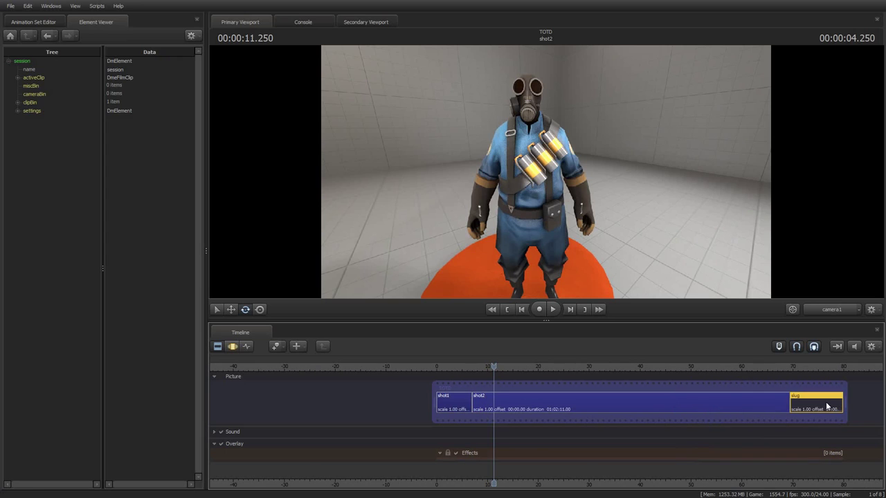
drag(827, 407, 478, 403)
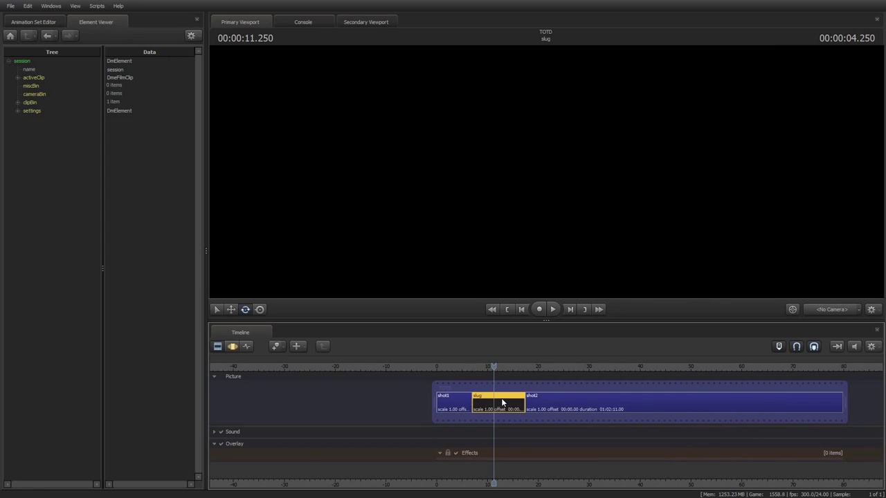
scroll(509, 411, up, 3)
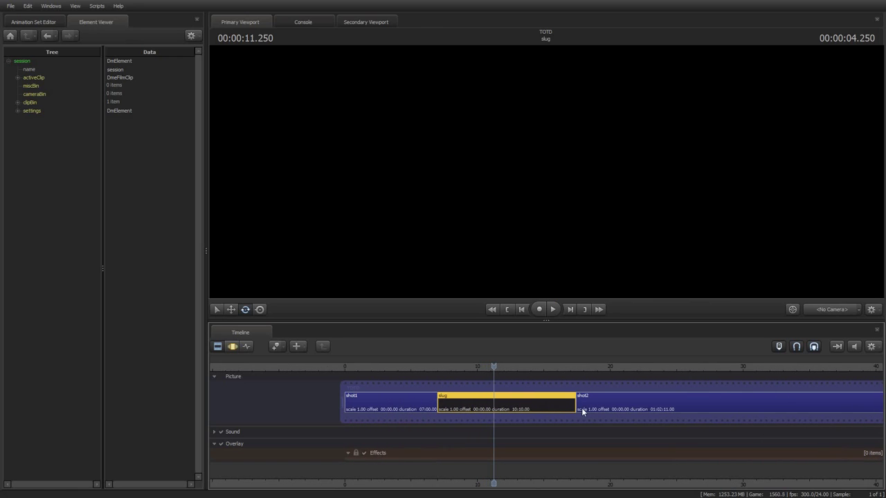
drag(574, 405, 403, 404)
scroll(419, 412, up, 5)
scroll(396, 420, up, 2)
scroll(268, 417, up, 2)
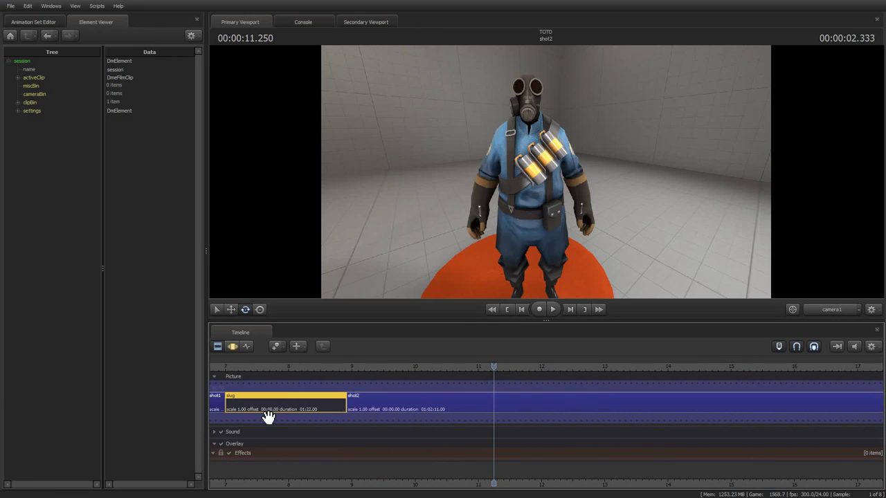
drag(345, 404, 339, 404)
Play the sequence from the start of shot1 through the slug into shot2 to check the transition
key(Up)
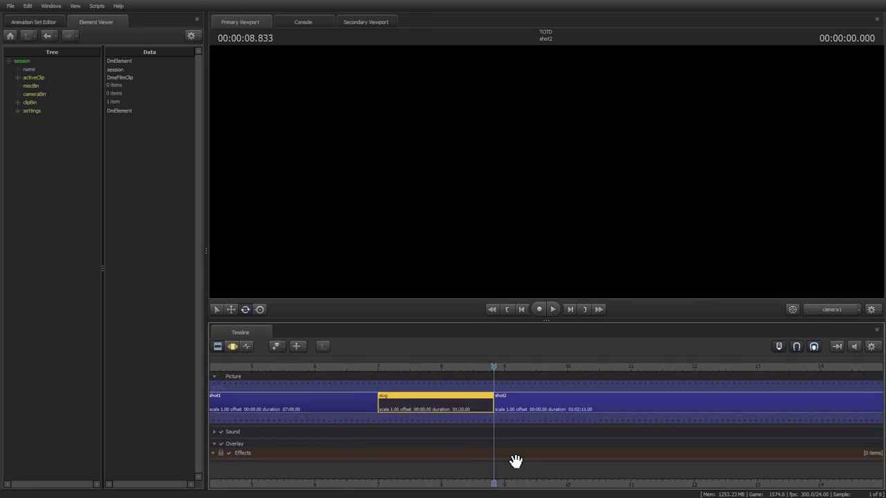
key(Up)
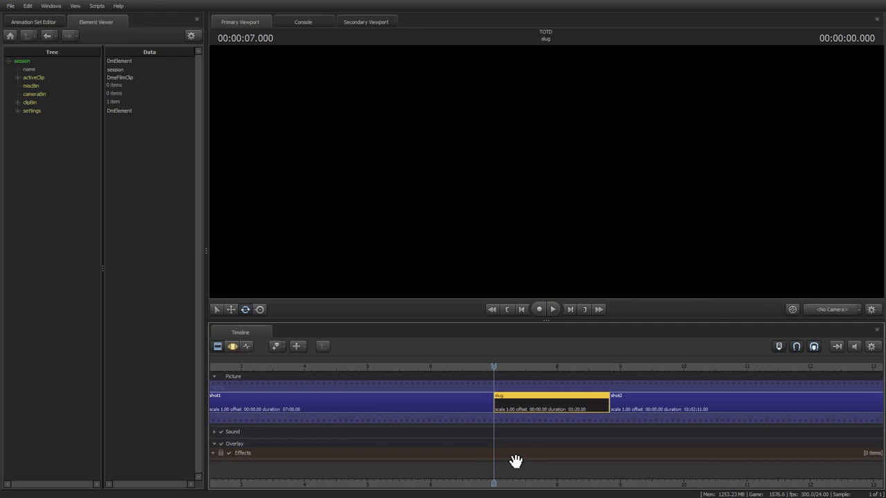
key(Up)
scroll(508, 408, down, 5)
key(space)
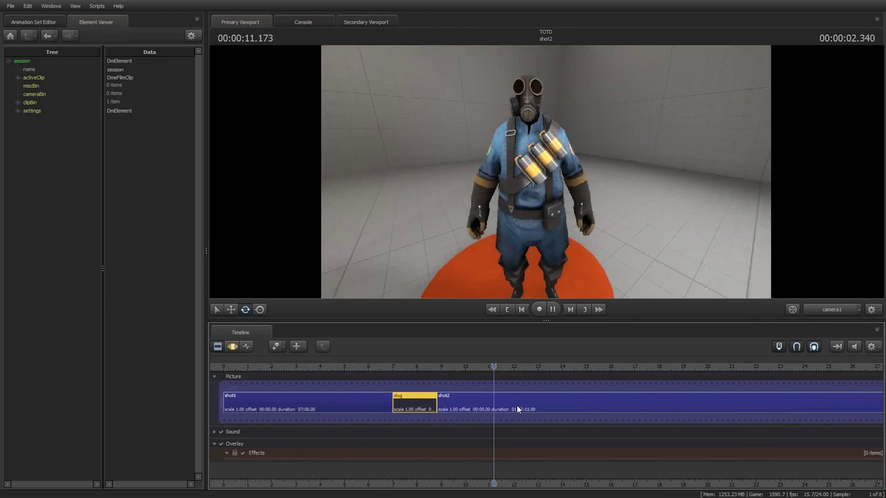
mouse_move(516, 407)
key(space)
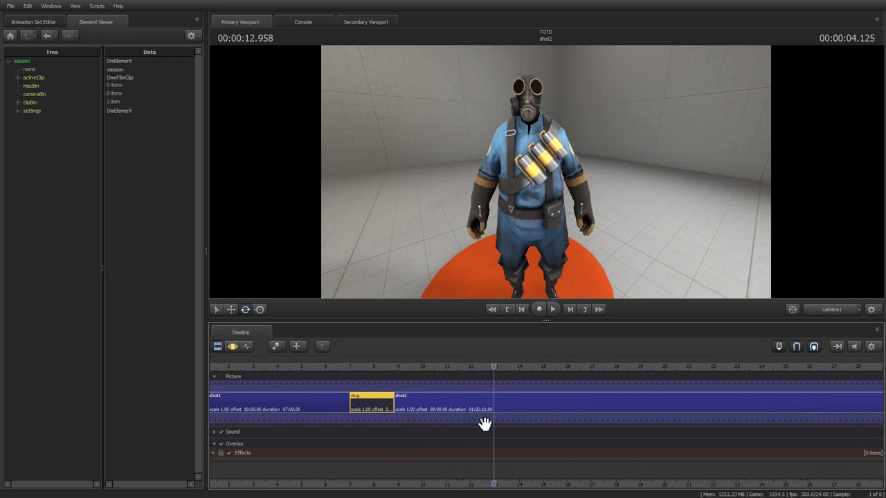
Lengthen the slug between shot1 and shot2 to about 4.8 seconds
drag(394, 403, 465, 403)
scroll(474, 444, down, 3)
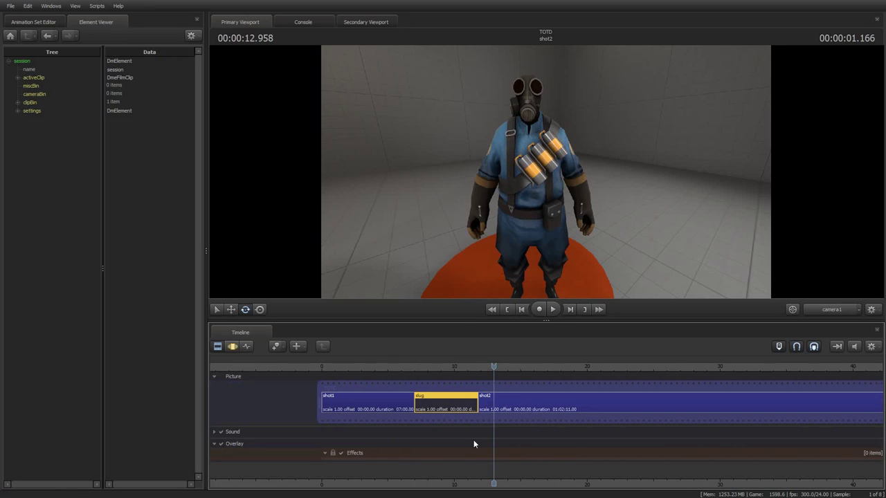
Add a Text Effect clip to the Effects track in the overlay section of the timeline
right_click(370, 454)
mouse_move(402, 397)
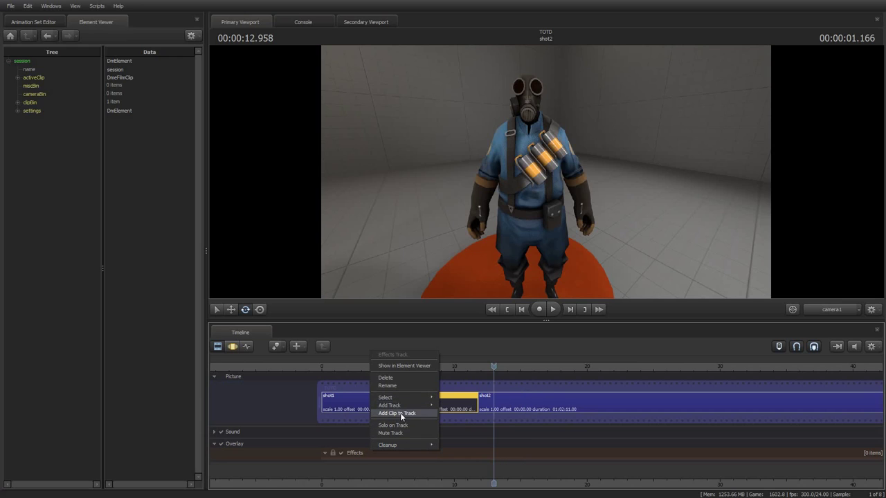
click(400, 412)
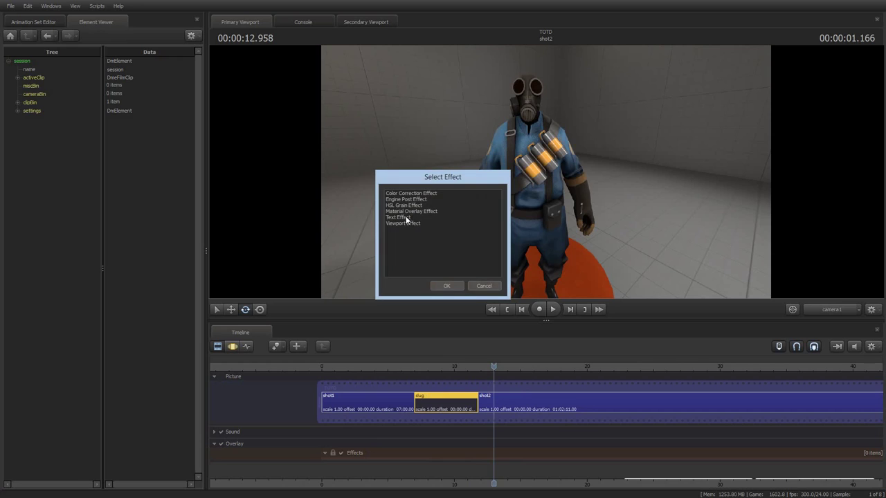
click(407, 218)
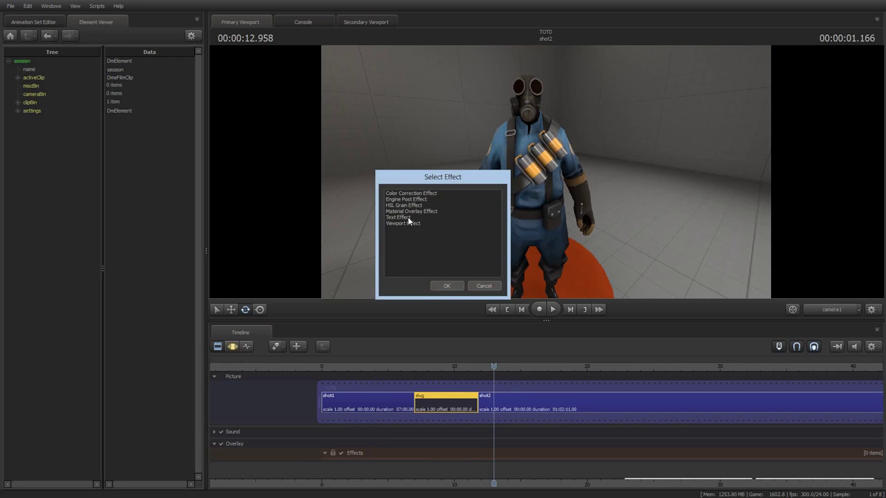
click(451, 287)
Adjust the text effect clip so it ends with the slug, and show its element attributes
mouse_move(500, 463)
mouse_down()
mouse_move(420, 464)
mouse_move(477, 464)
mouse_up()
right_click(443, 462)
click(476, 372)
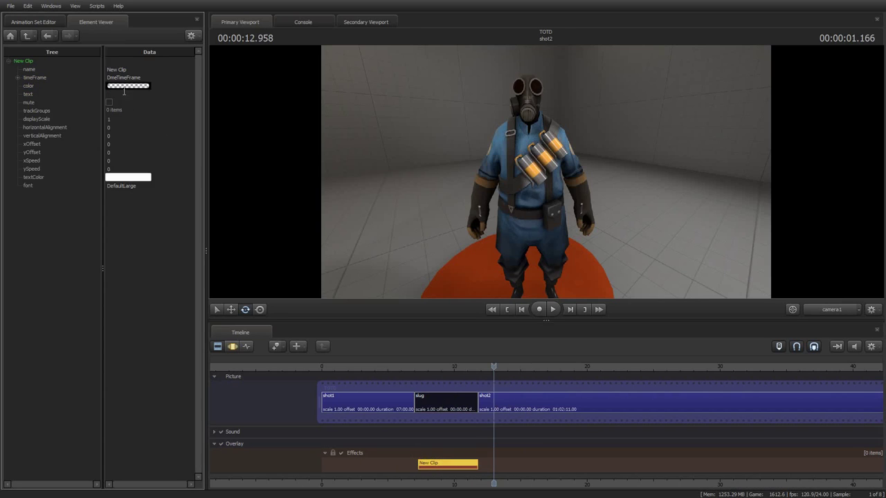
Set the text effect clip's text attribute to "Y Halo Thar"
click(121, 92)
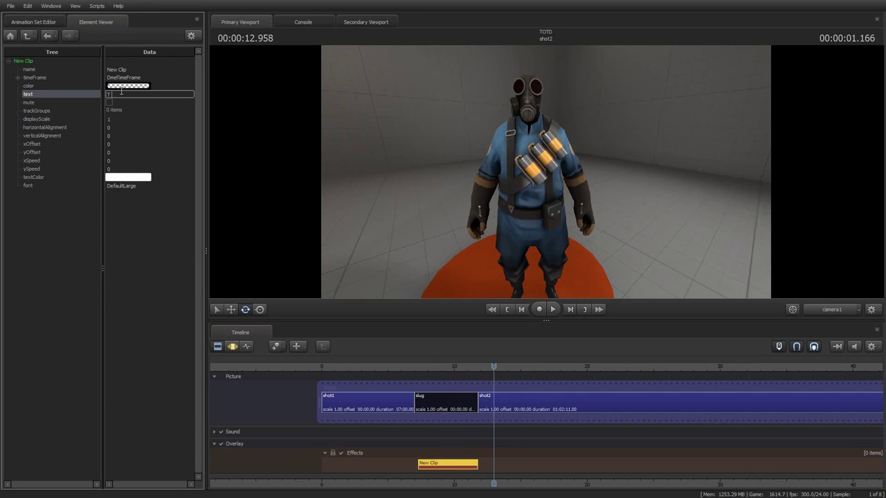
key(BackSpace)
key(BackSpace)
text(Y Halo Thar)
click(135, 216)
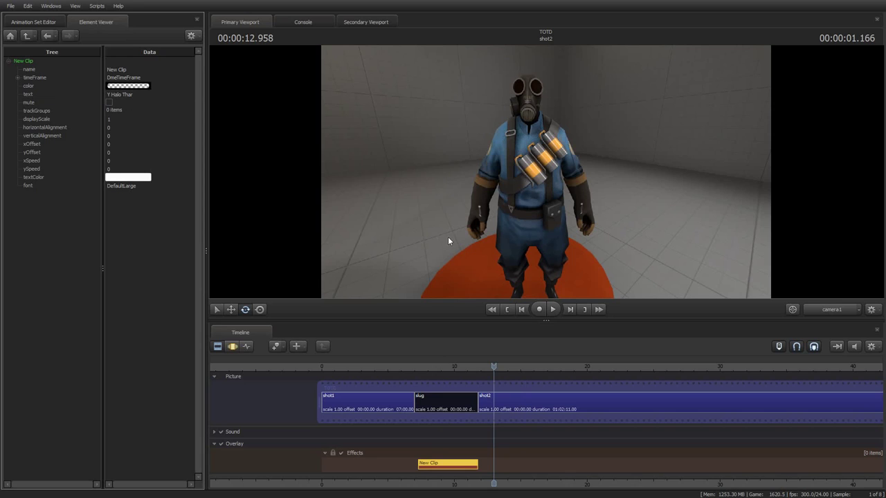
Preview the text within the slug and set its font to DefaultLargeOutline
click(450, 378)
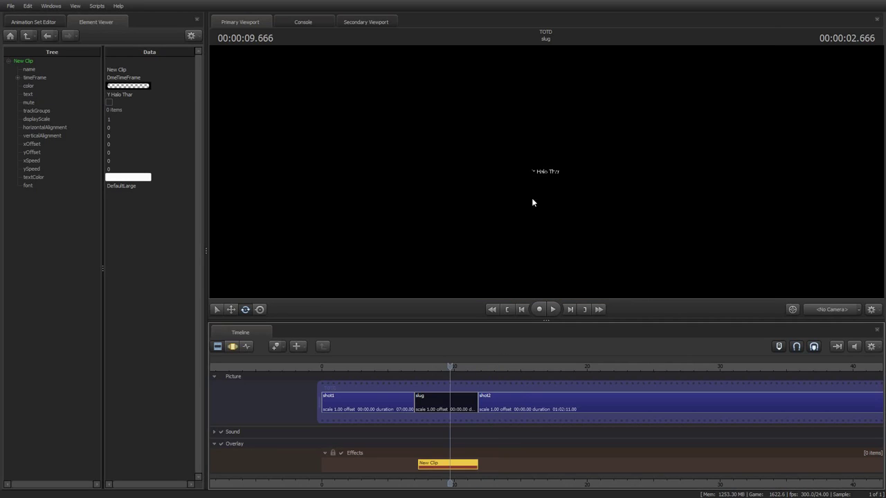
click(142, 185)
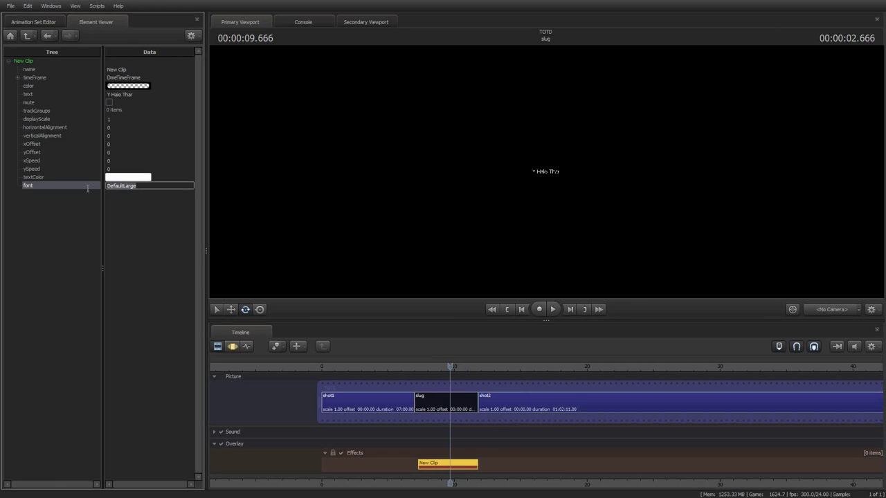
text(DefaultLargeOutline)
key(Tab)
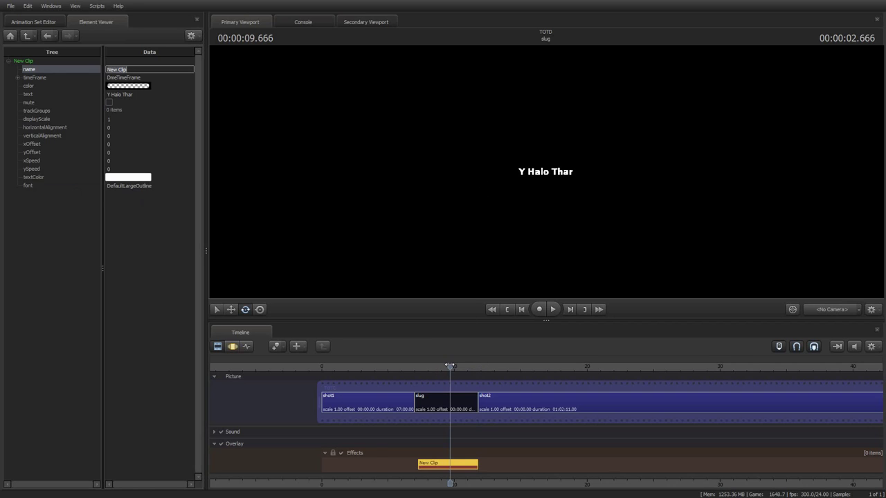
Play the sequence from shot1 through the titled slug into shot2 to review the text transition
click(375, 372)
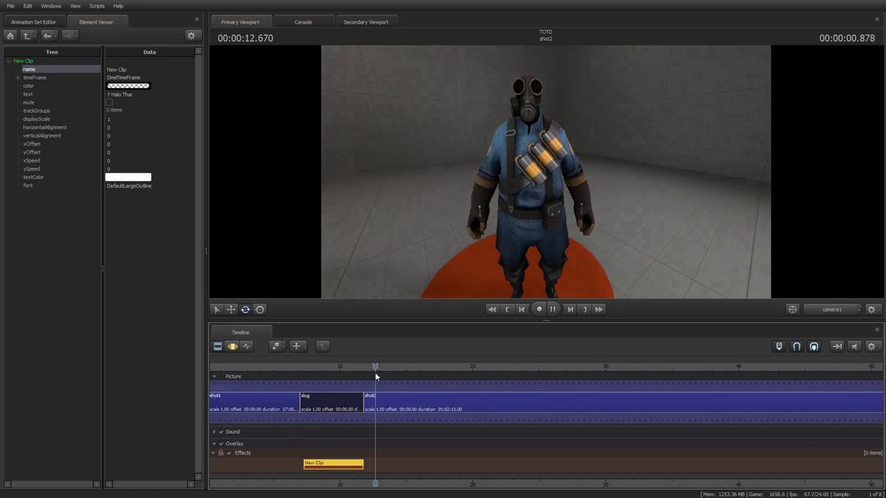
key(space)
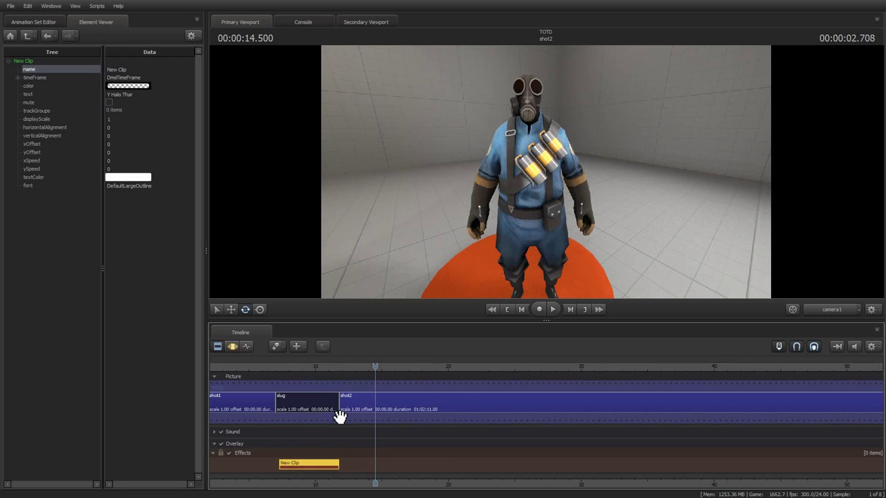